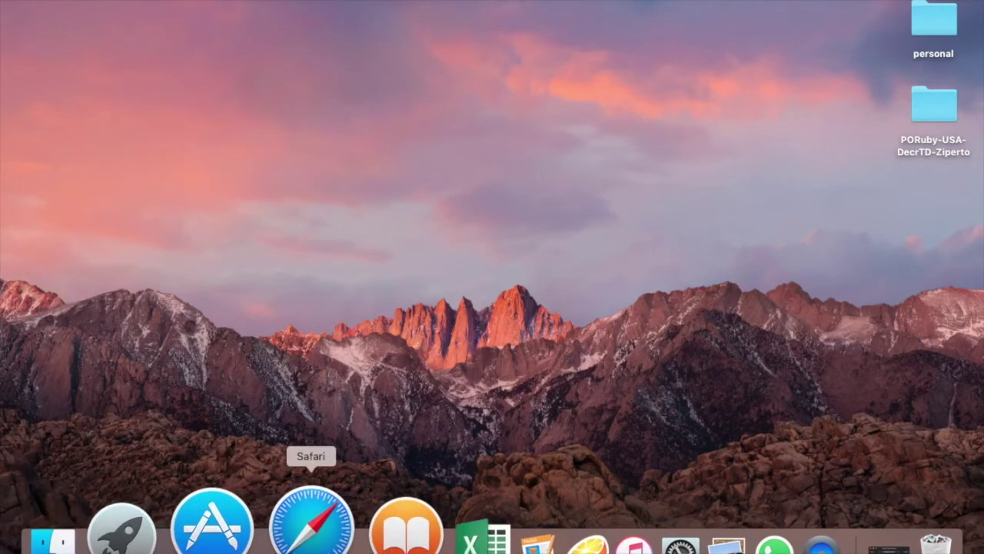
- Launch Safari and run a Google search for 'citra'
{"action": "left_click", "coordinate": [293, 533]}
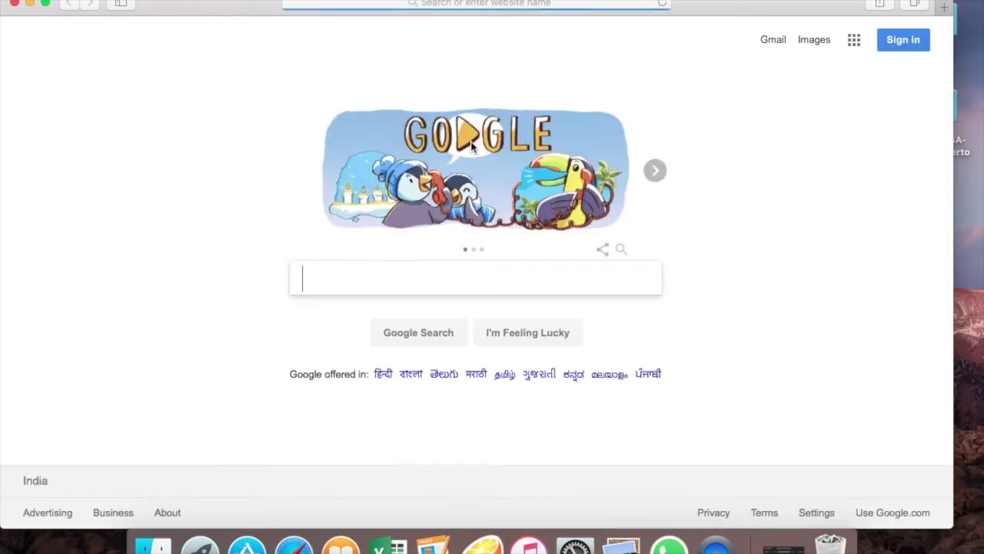
{"action": "type", "text": "c"}
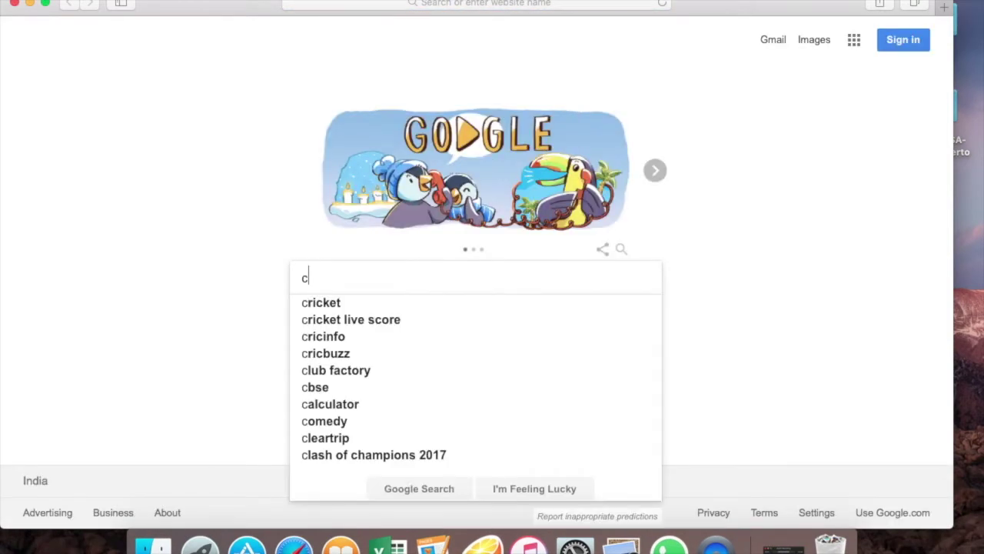
{"action": "type", "text": "itra"}
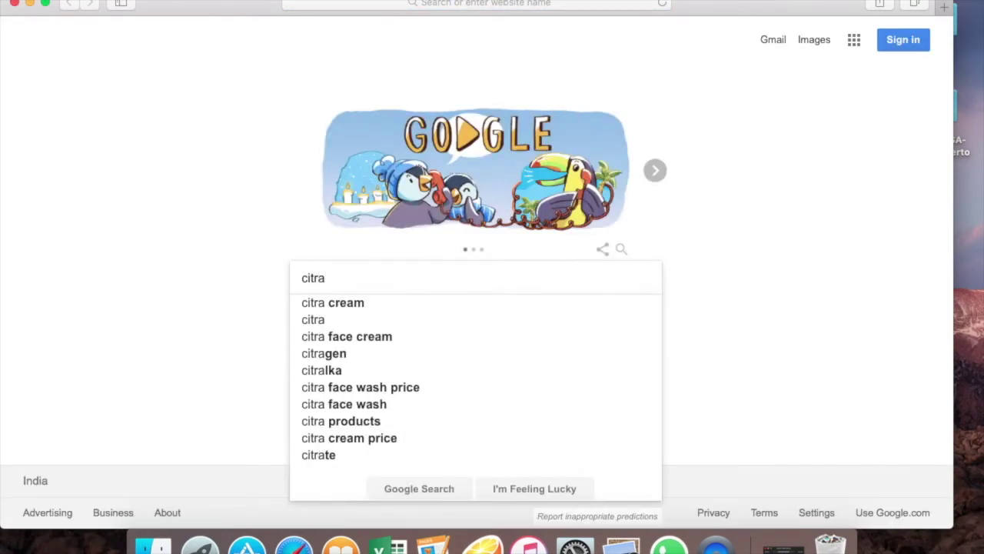
{"action": "key", "text": "Return"}
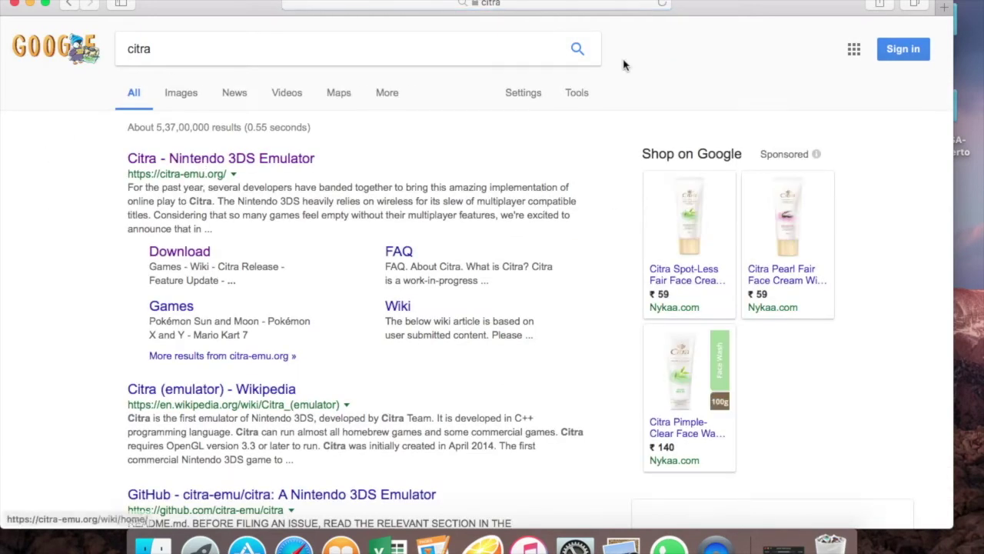
- Open the 'Citra - Nintendo 3DS Emulator' result and go to its citra-emu.org/download page
{"action": "left_click", "coordinate": [286, 161]}
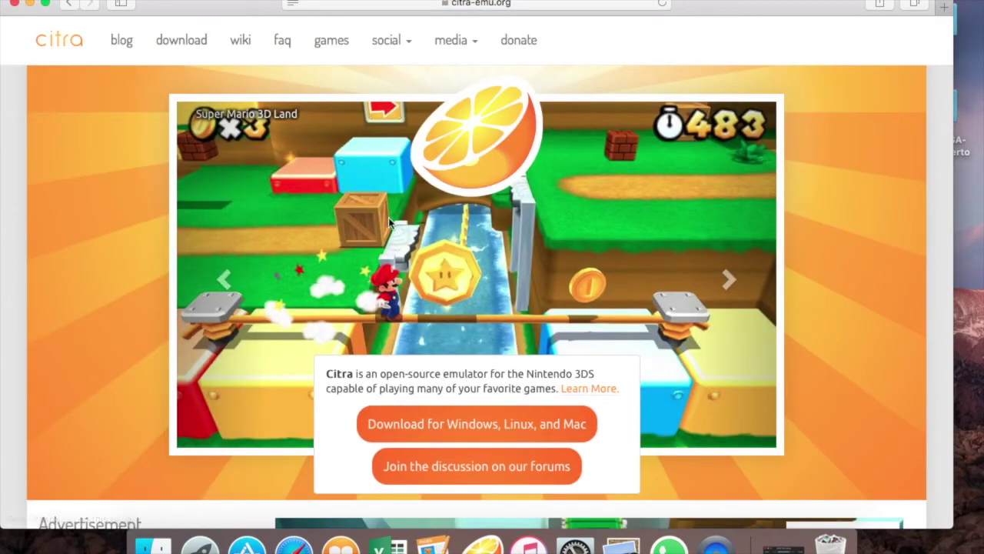
{"action": "scroll", "coordinate": [389, 223], "scroll_direction": "down", "scroll_amount": 5}
{"action": "left_click", "coordinate": [488, 248]}
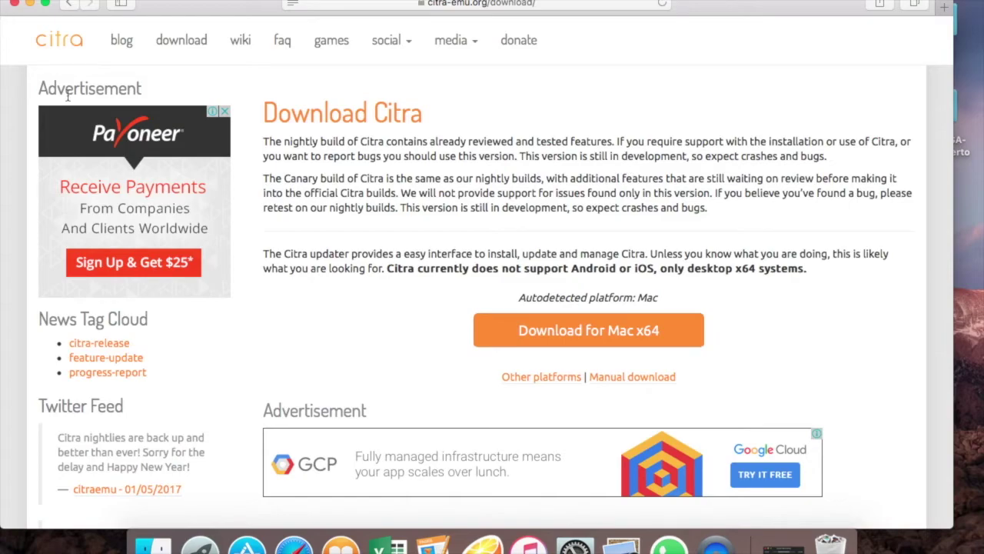
- Close Safari and launch Citra Nightly (HEAD-4c3a4ab) from the citra-qt Dock icon
{"action": "left_click", "coordinate": [13, 5]}
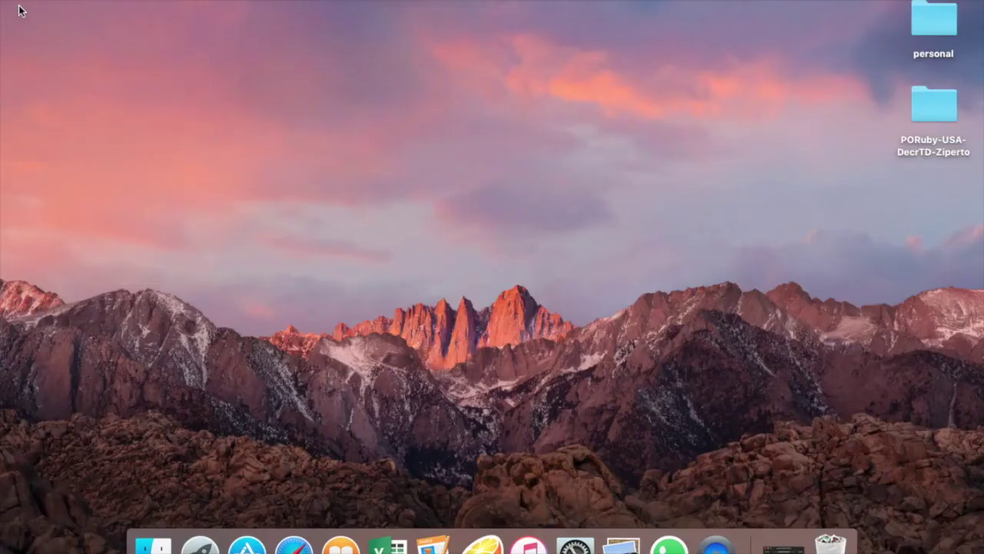
{"action": "left_click", "coordinate": [487, 522]}
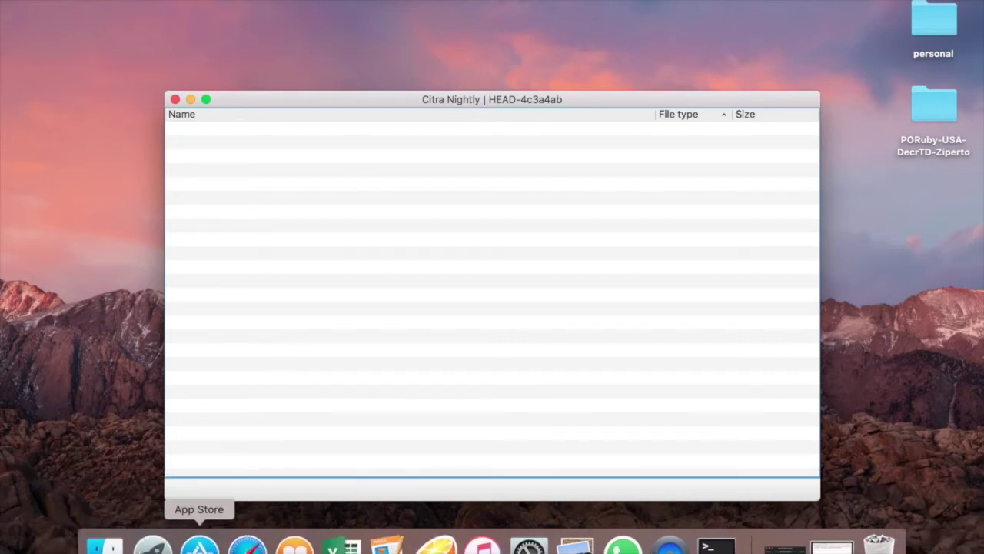
- Look through Citra's File and Emulation menus for game-loading options
{"action": "left_click", "coordinate": [92, 0]}
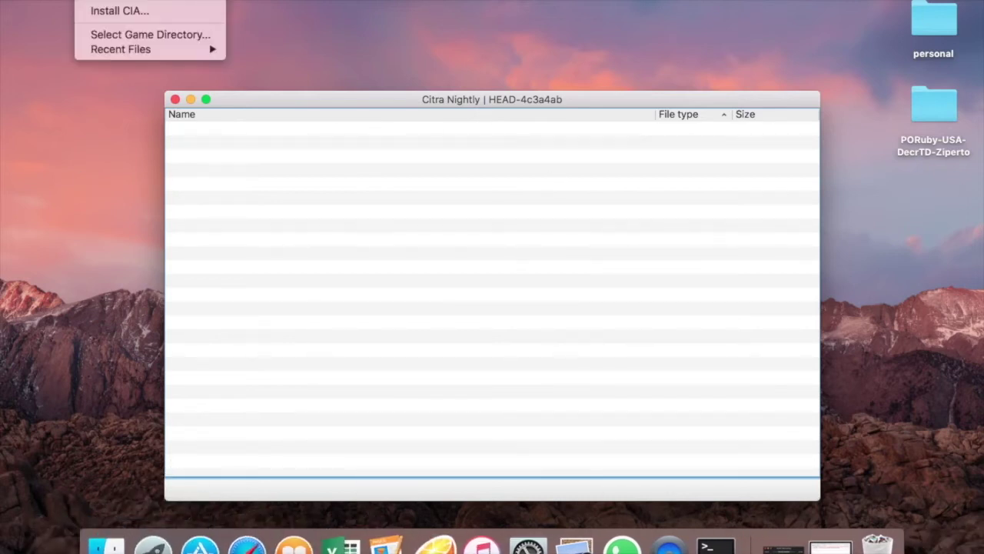
{"action": "left_click", "coordinate": [99, 0]}
{"action": "left_click", "coordinate": [99, 0]}
{"action": "left_click", "coordinate": [130, 0]}
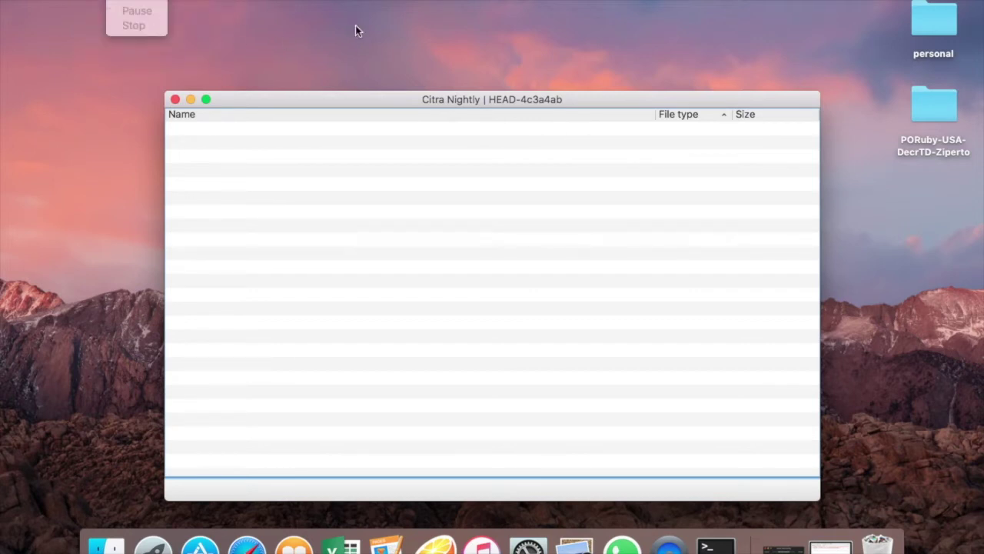
- Open the PORuby-USA-DecrTD-Ziperto folder and try selecting the Pokémon .3ds file
{"action": "double_click", "coordinate": [934, 107]}
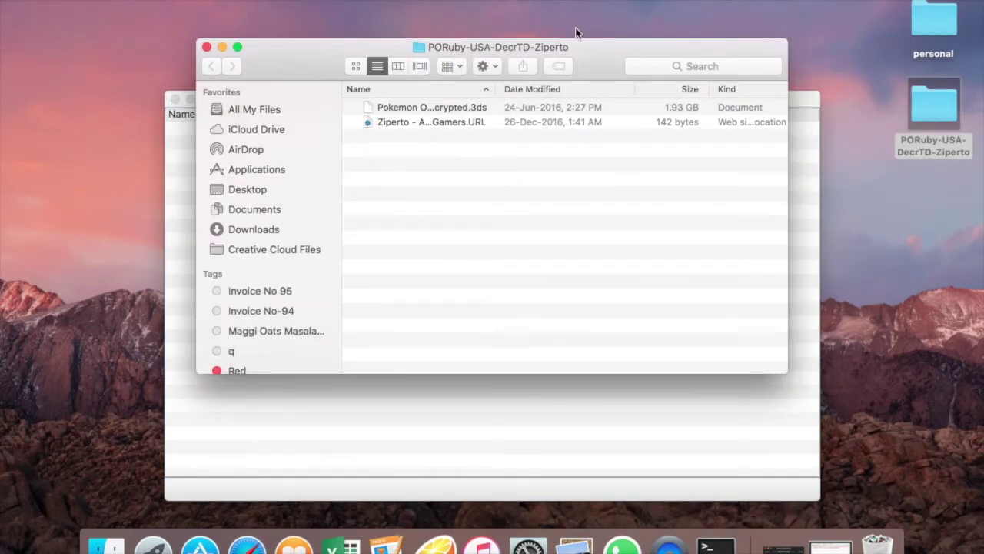
{"action": "left_click", "coordinate": [537, 109]}
{"action": "key", "text": "super+a"}
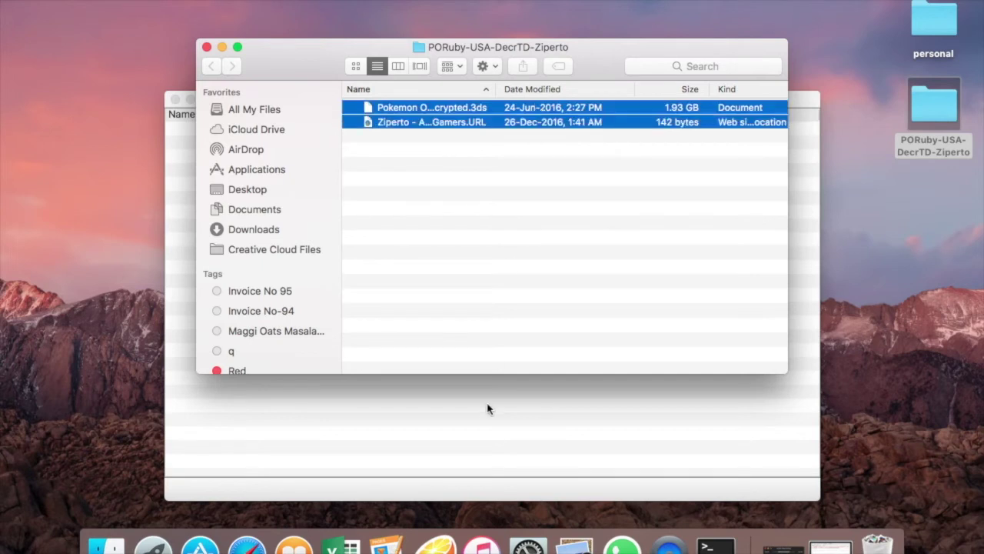
{"action": "left_click", "coordinate": [559, 244]}
{"action": "left_click", "coordinate": [575, 107]}
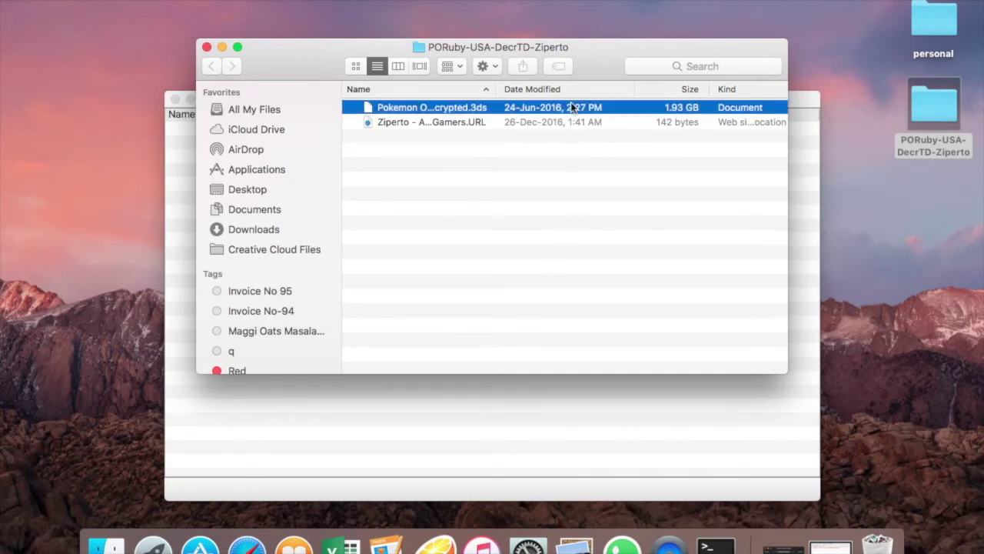
{"action": "key", "text": "super+a"}
{"action": "left_click", "coordinate": [539, 316]}
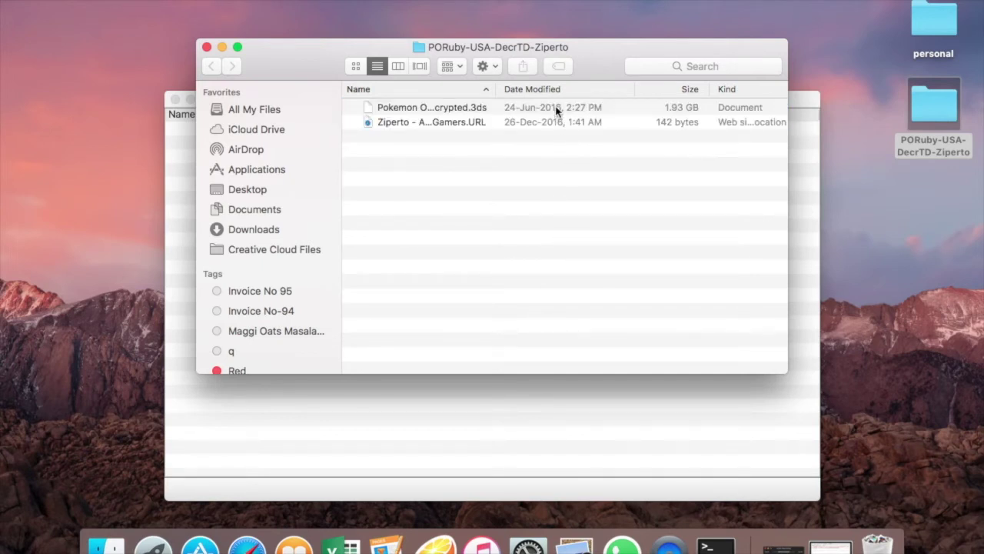
- Select only the Pokémon Omega Ruby .3ds file and drag it onto Citra to load it
{"action": "left_click", "coordinate": [557, 109]}
{"action": "key", "text": "super+a"}
{"action": "left_click", "coordinate": [461, 264]}
{"action": "left_click", "coordinate": [597, 108]}
{"action": "left_click_drag", "start_coordinate": [619, 80], "coordinate": [703, 97]}
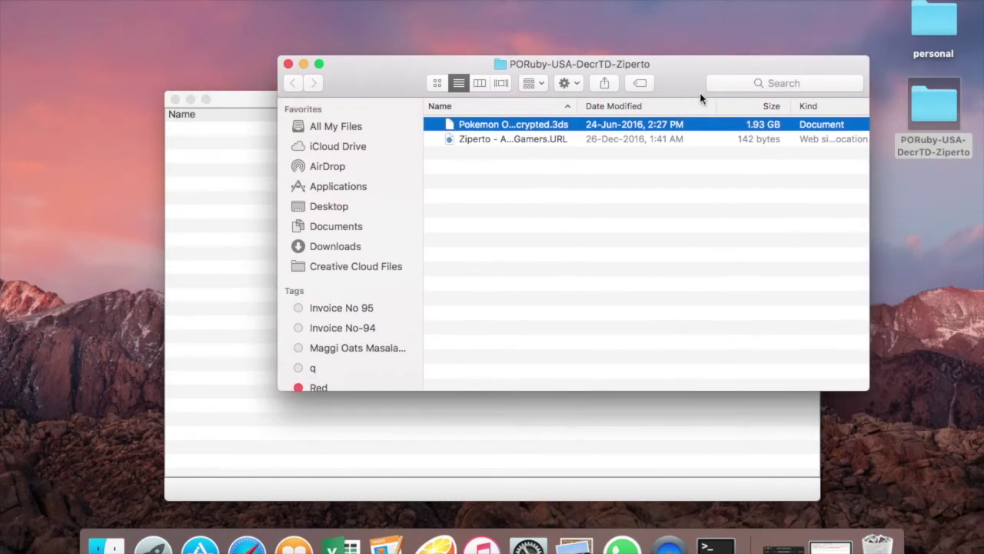
{"action": "left_click_drag", "start_coordinate": [665, 125], "coordinate": [238, 269]}
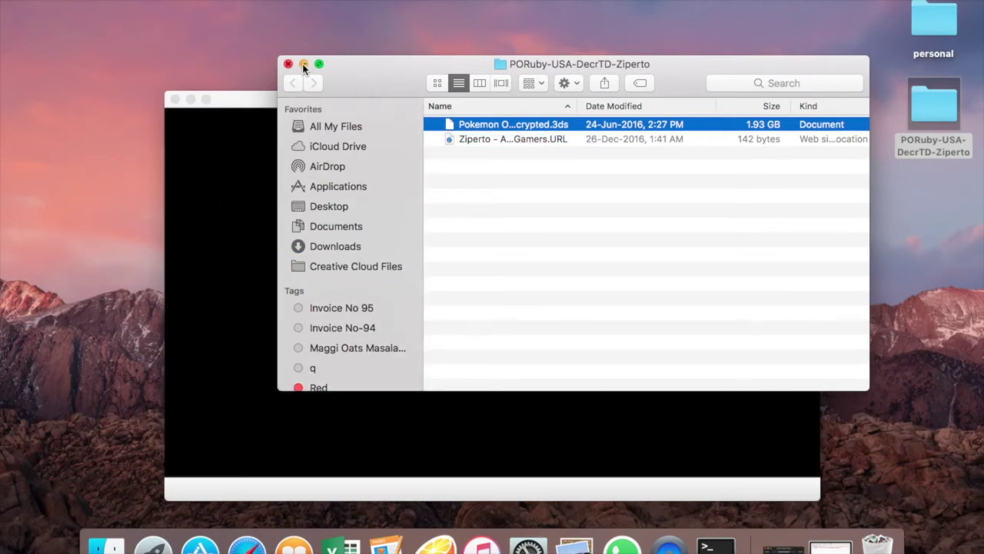
- Minimize Finder and lower the system volume while the game boots
{"action": "left_click", "coordinate": [303, 64]}
{"action": "key", "text": "XF86AudioMute"}
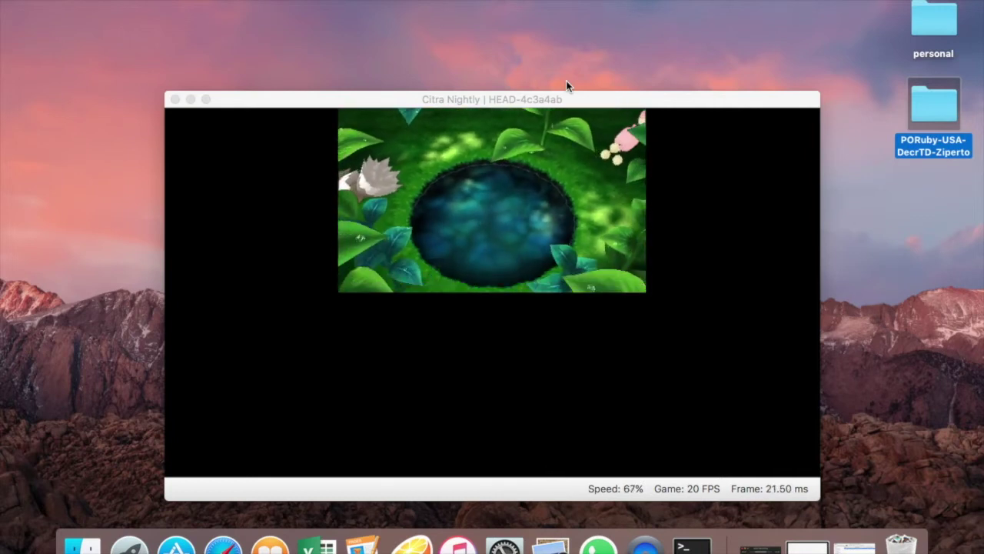
{"action": "key", "text": "XF86AudioMute"}
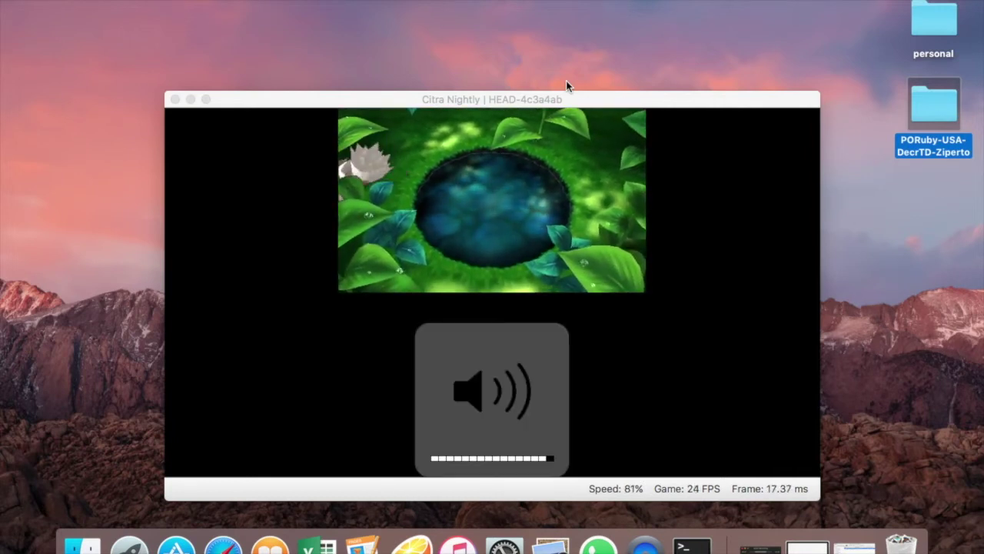
{"action": "key", "text": "XF86AudioLowerVolume"}
{"action": "key", "text": "XF86AudioLowerVolume"}
{"action": "key", "text": "XF86AudioLowerVolume"}
{"action": "key", "text": "XF86AudioLowerVolume"}
{"action": "key", "text": "XF86AudioLowerVolume"}
{"action": "key", "text": "XF86AudioLowerVolume"}
{"action": "key", "text": "XF86AudioLowerVolume"}
{"action": "key", "text": "XF86AudioLowerVolume"}
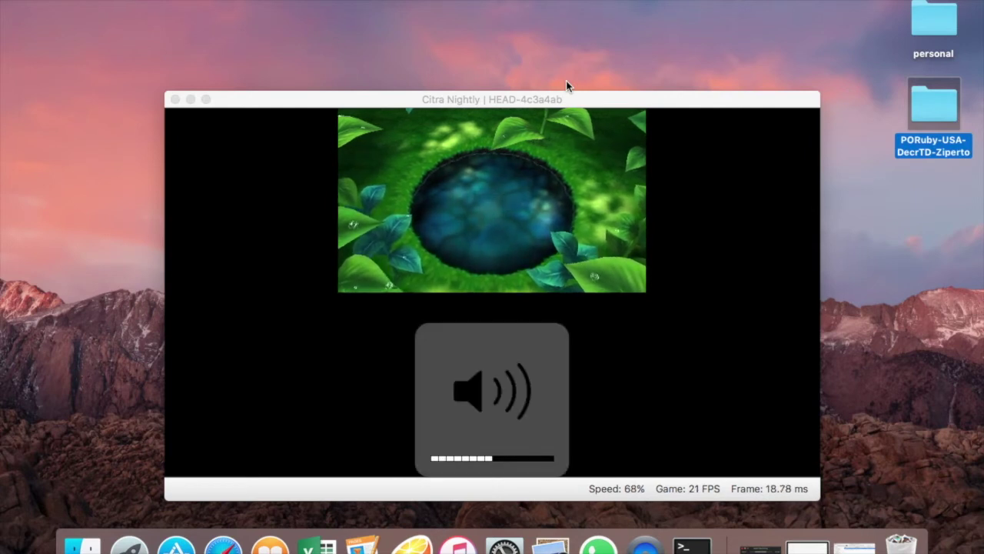
{"action": "key", "text": "XF86AudioLowerVolume"}
{"action": "key", "text": "XF86AudioLowerVolume"}
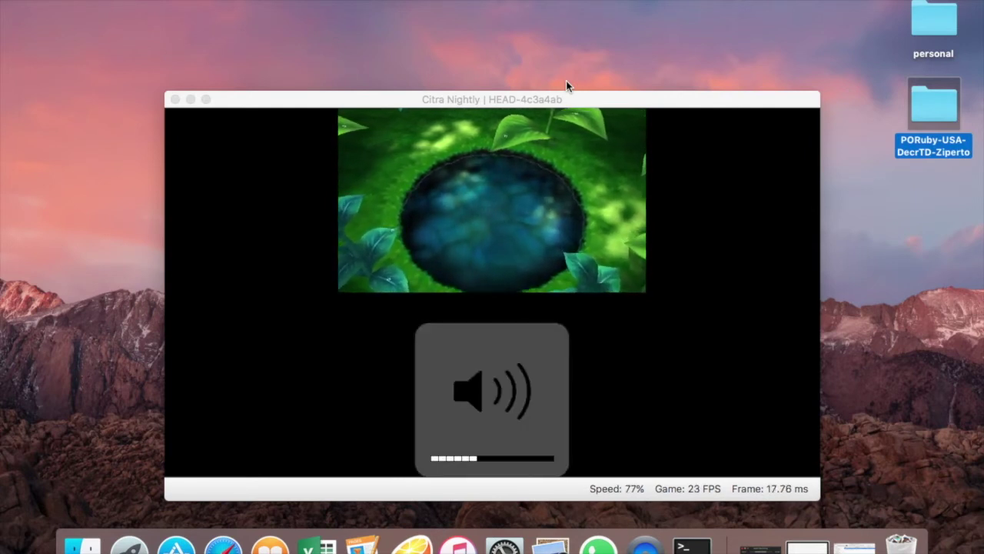
{"action": "key", "text": "Up"}
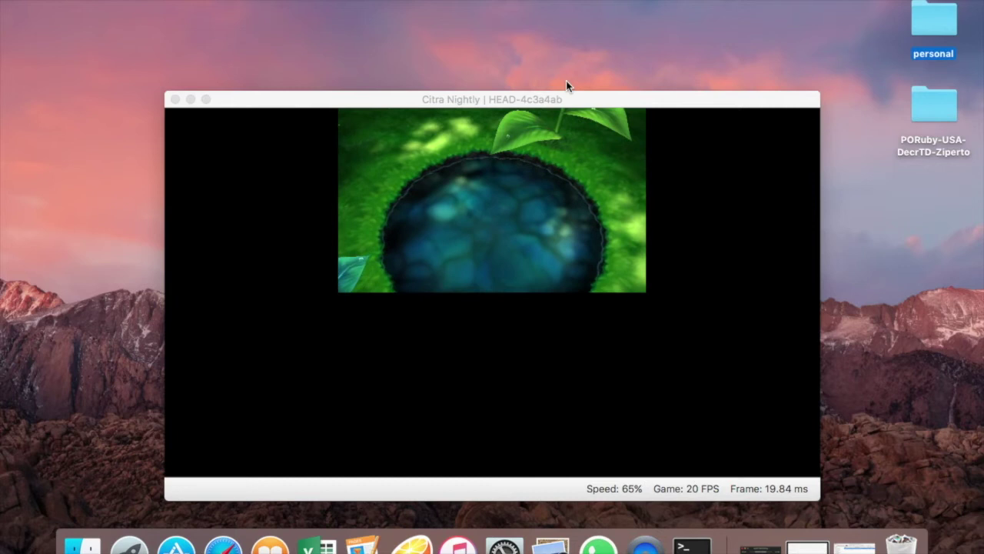
- Quit Citra from its title screen and restore the Terminal window showing its log
{"action": "left_click", "coordinate": [526, 215]}
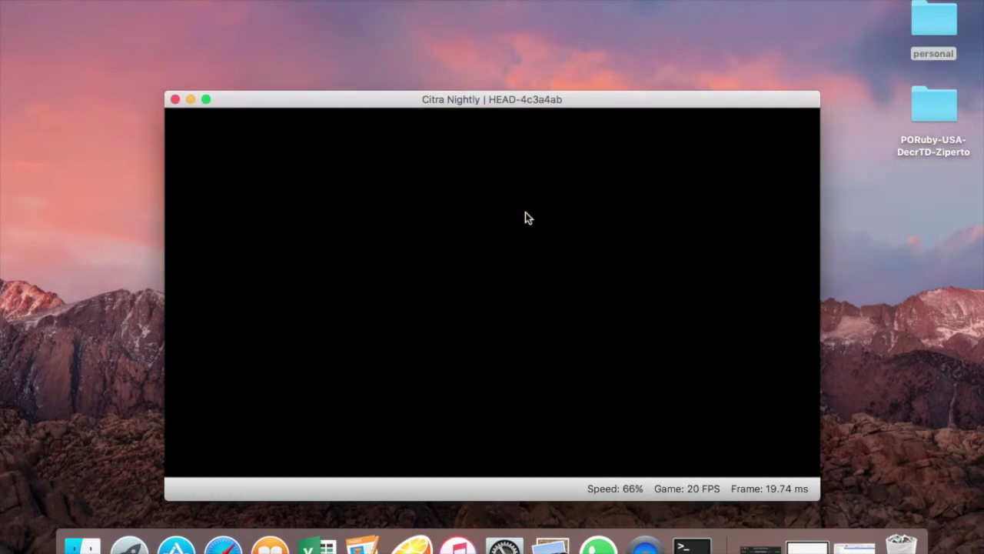
{"action": "key", "text": "XF86AudioLowerVolume"}
{"action": "key", "text": "XF86AudioLowerVolume"}
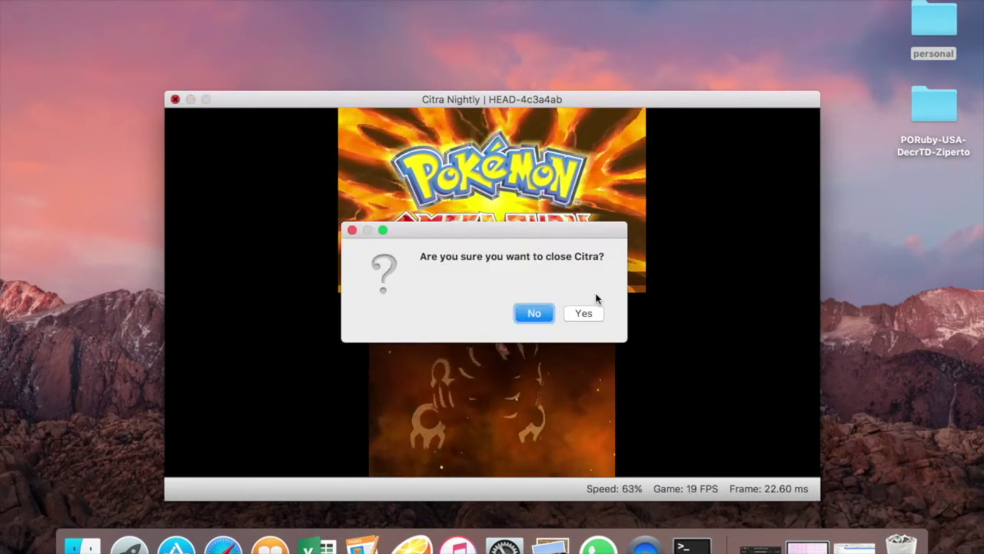
{"action": "left_click", "coordinate": [588, 315]}
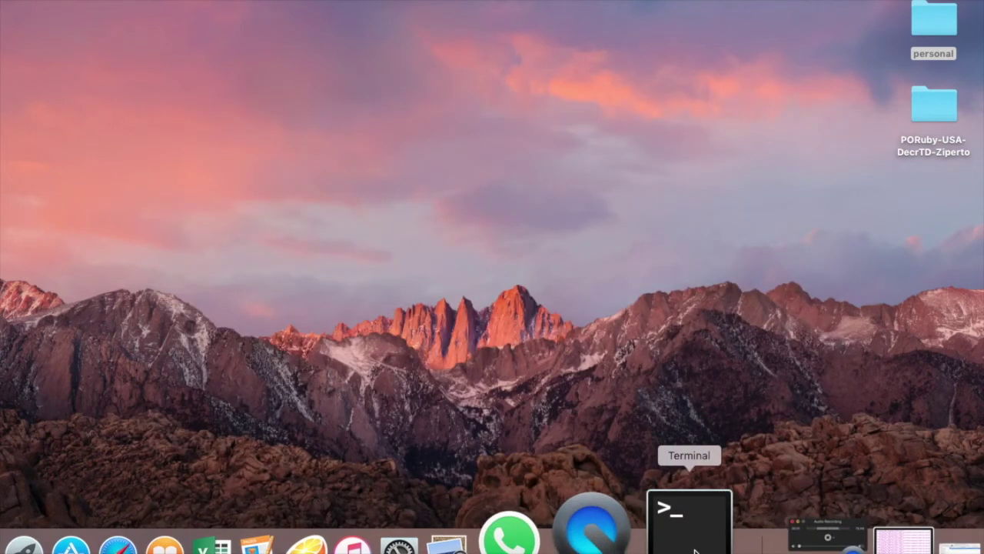
{"action": "left_click", "coordinate": [821, 538]}
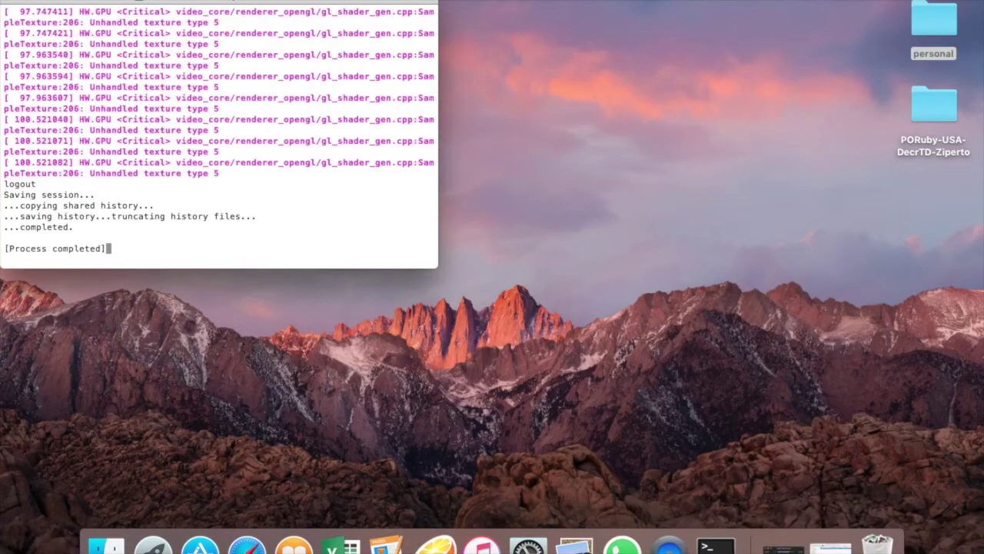